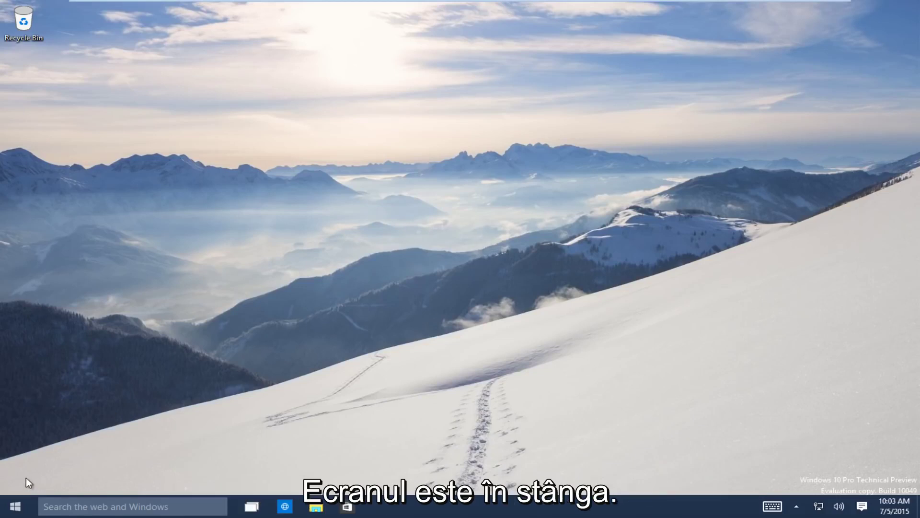
Launch the Settings app from the Start menu.
{"action": "left_click", "coordinate": [18, 507]}
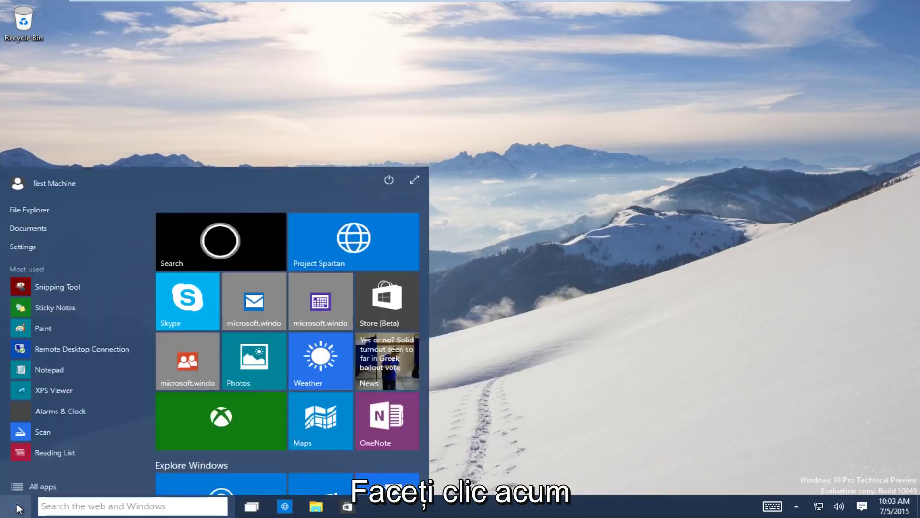
{"action": "left_click", "coordinate": [22, 240]}
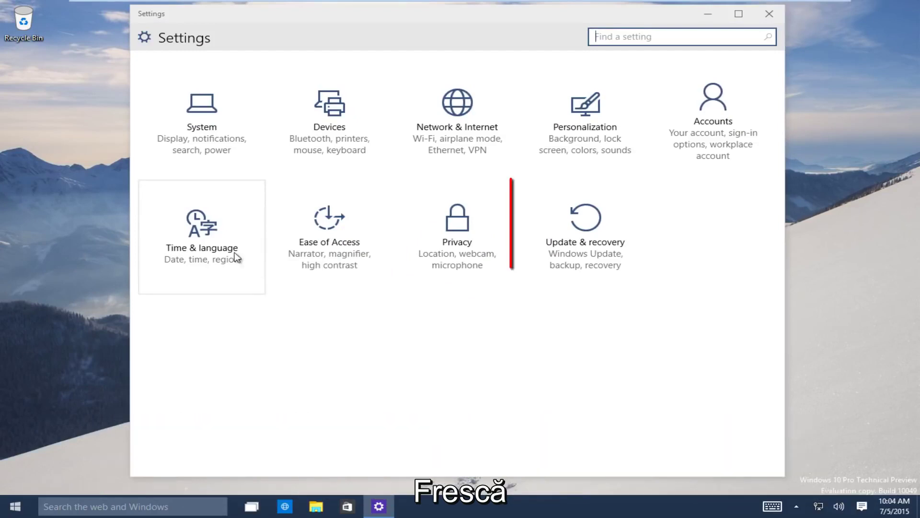
Restart the PC into advanced startup via Update & recovery > Recovery > Restart now.
{"action": "left_click", "coordinate": [595, 249]}
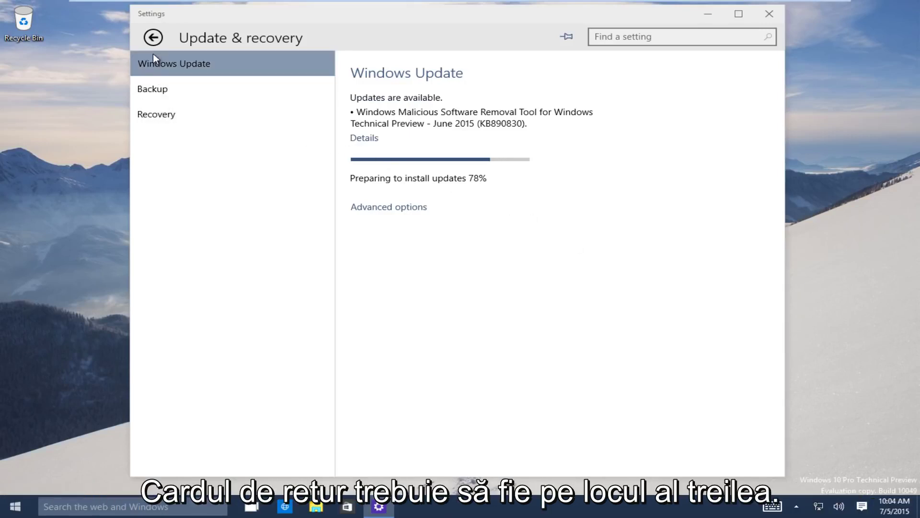
{"action": "left_click", "coordinate": [160, 113]}
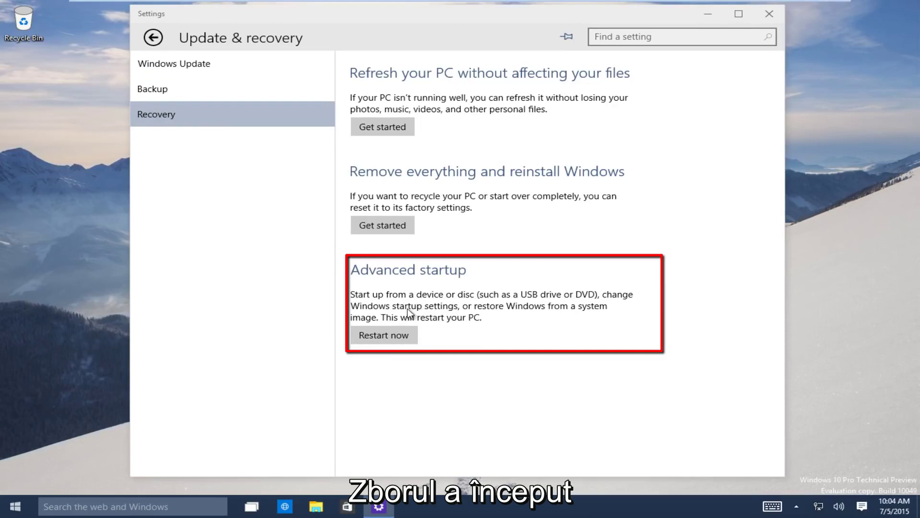
{"action": "left_click", "coordinate": [385, 341]}
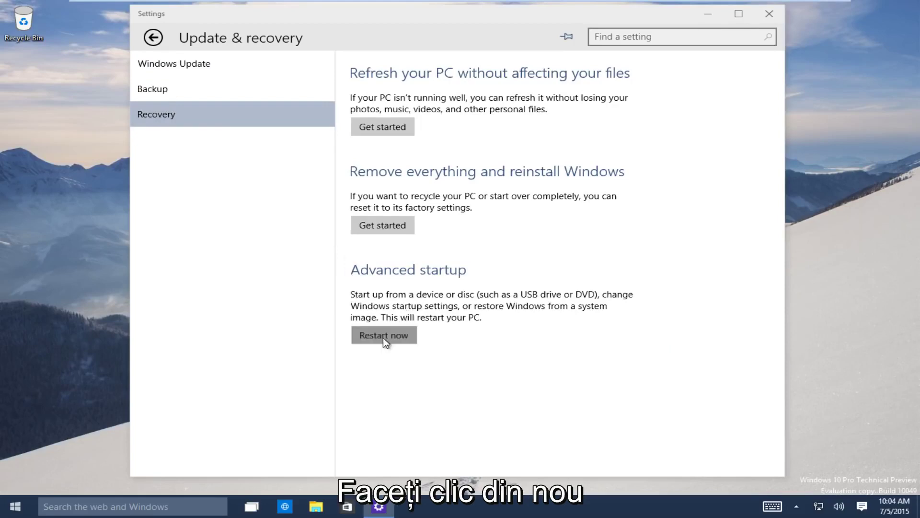
{"action": "left_click", "coordinate": [385, 338]}
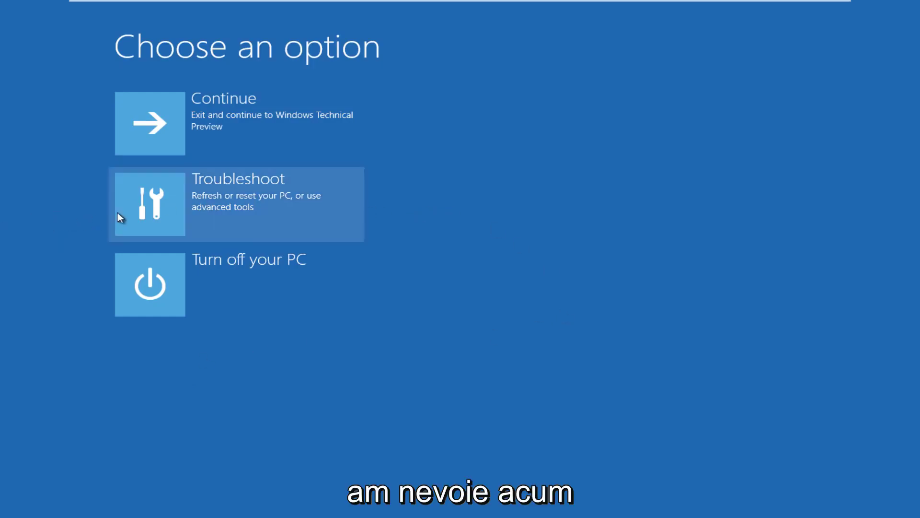
Go from Choose an option into Troubleshoot and then Advanced options.
{"action": "left_click", "coordinate": [149, 208]}
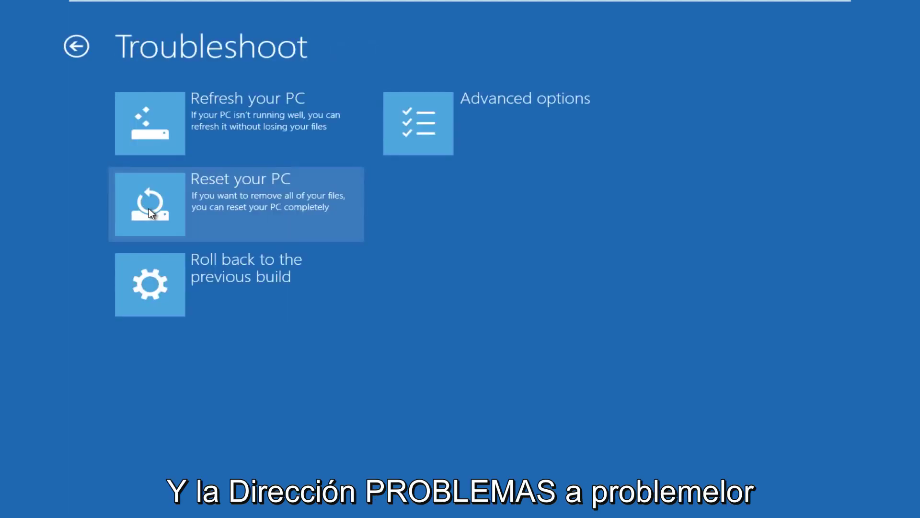
{"action": "left_click", "coordinate": [431, 121]}
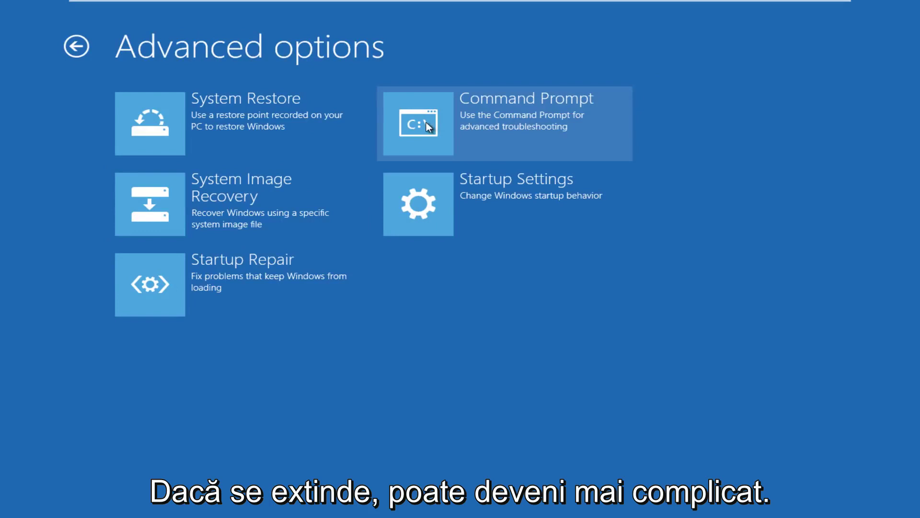
Launch Startup Repair from the advanced recovery options.
{"action": "left_click", "coordinate": [177, 285]}
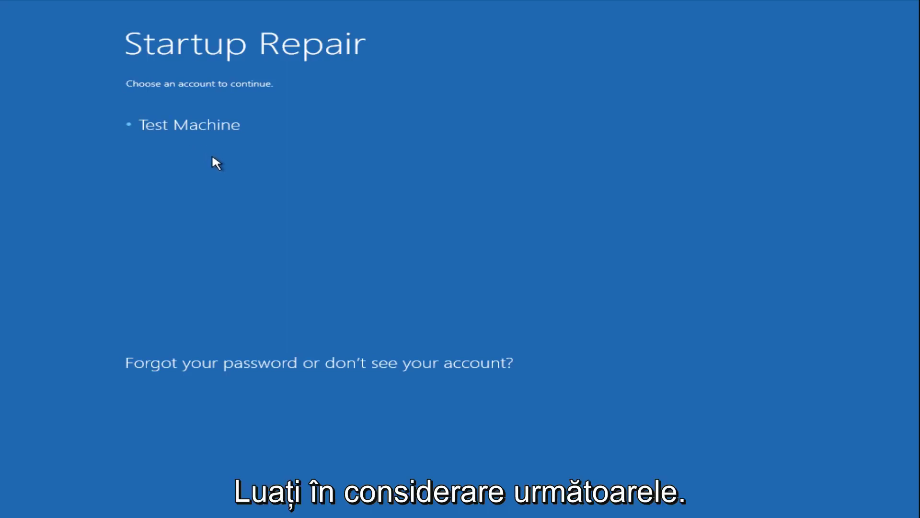
Sign in as the Test Machine account so Startup Repair begins diagnosing.
{"action": "left_click", "coordinate": [199, 131]}
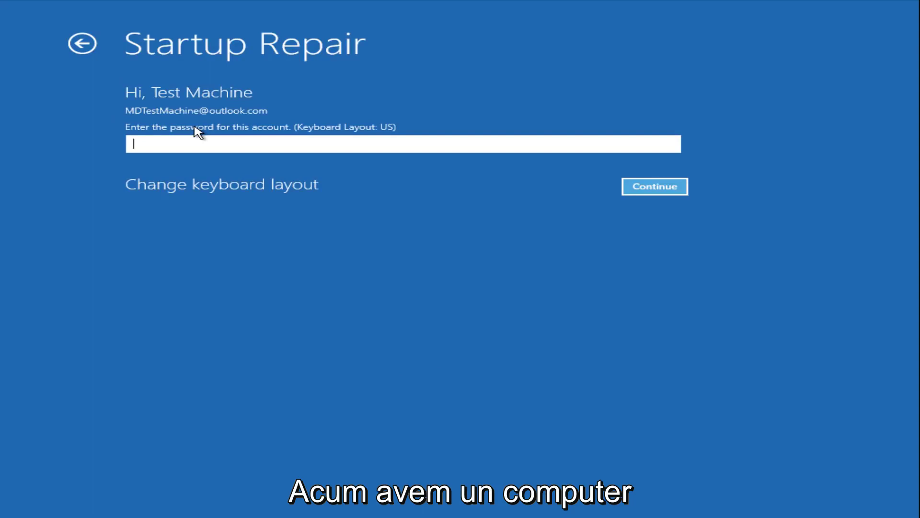
{"action": "type", "text": "•••••••••"}
{"action": "key", "text": "Return"}
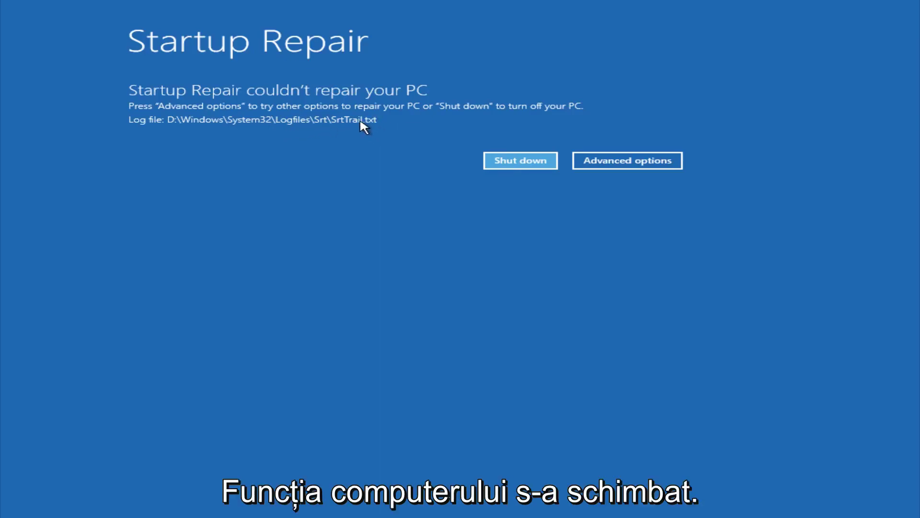
Leave the failed repair report and go into Troubleshoot > Advanced options.
{"action": "left_click", "coordinate": [605, 160]}
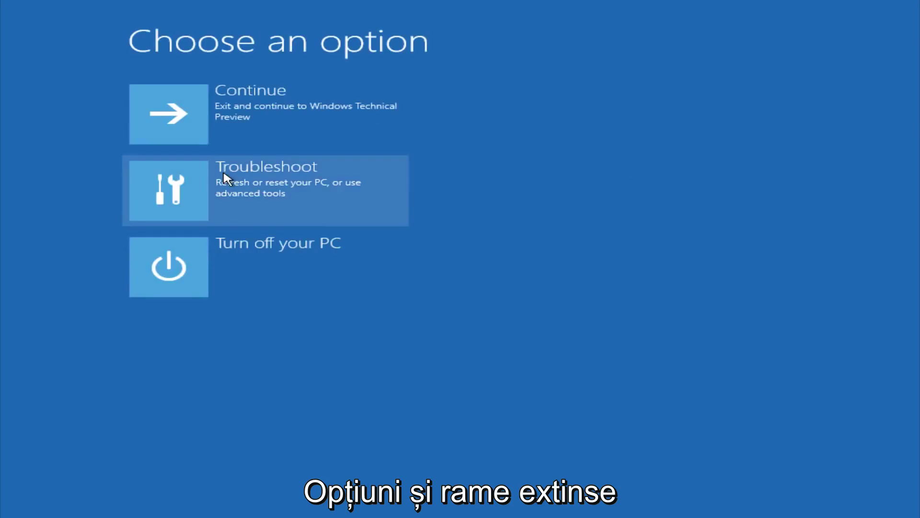
{"action": "left_click", "coordinate": [213, 176]}
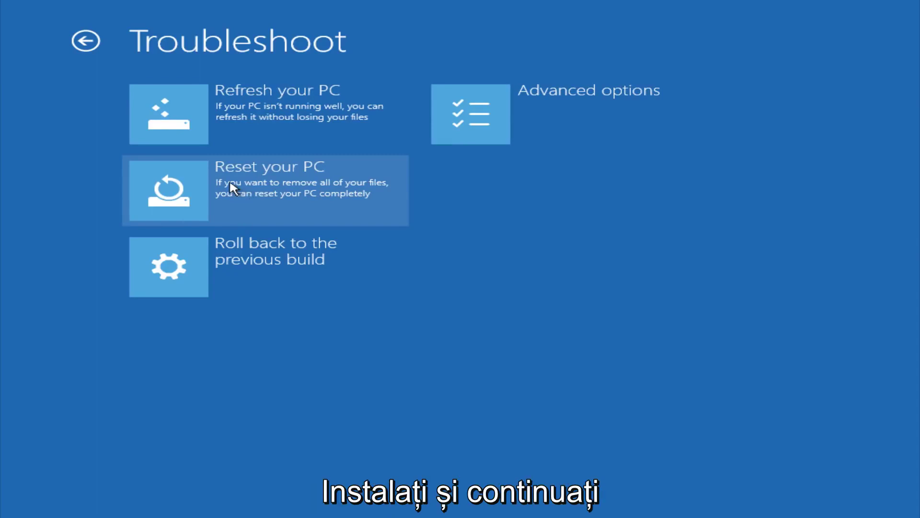
{"action": "left_click", "coordinate": [500, 109]}
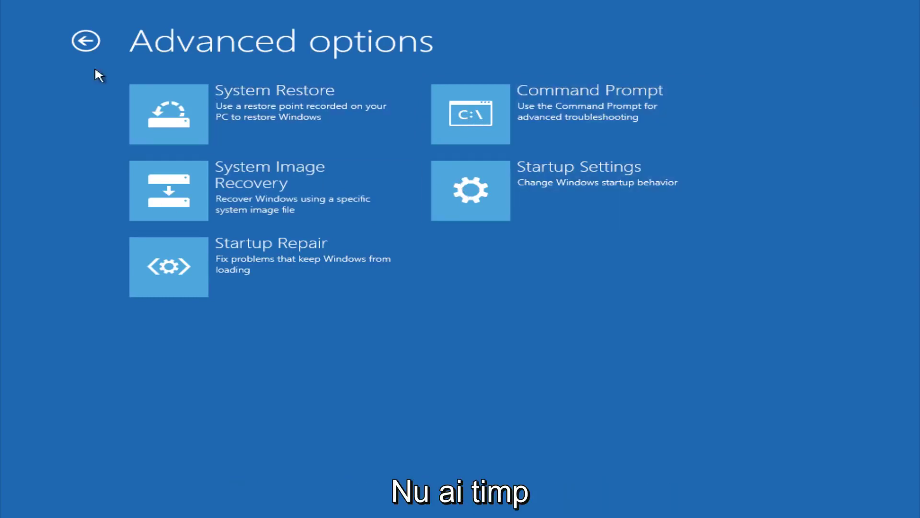
Back out of Advanced options and Troubleshoot to the Choose an option screen.
{"action": "left_click", "coordinate": [87, 43]}
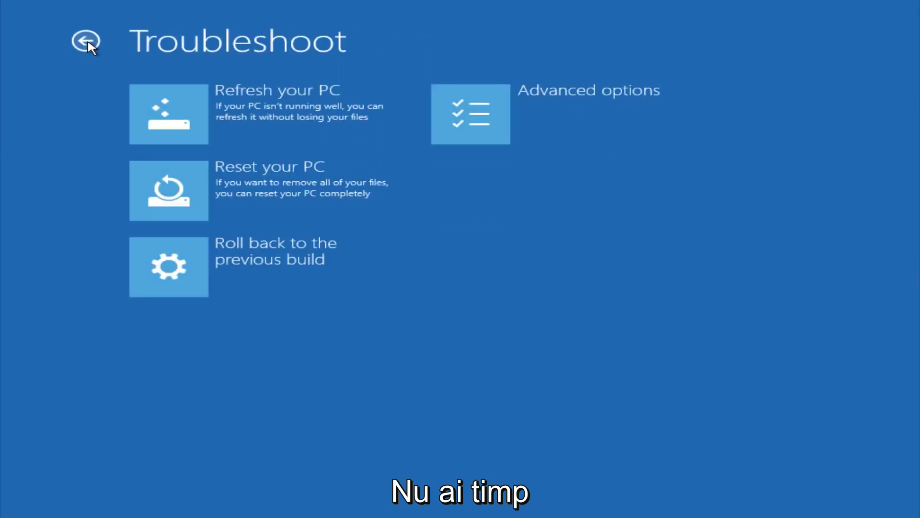
{"action": "left_click", "coordinate": [86, 42]}
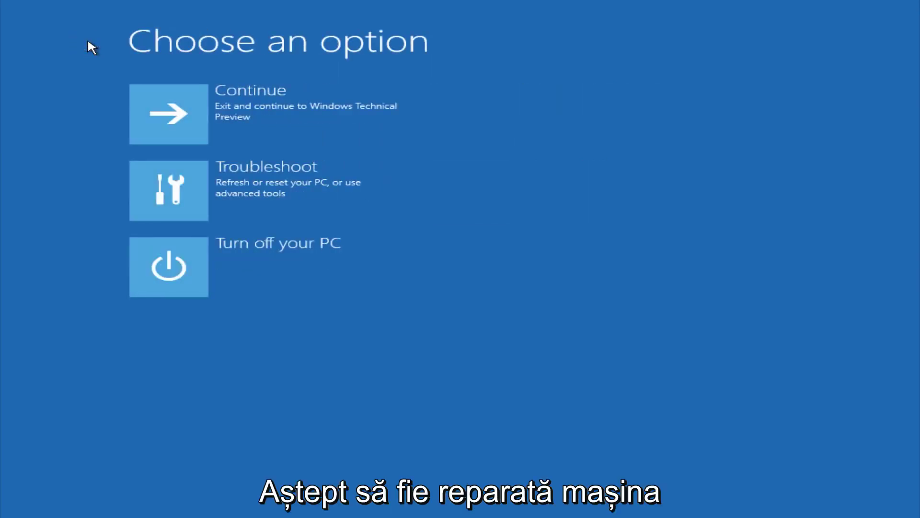